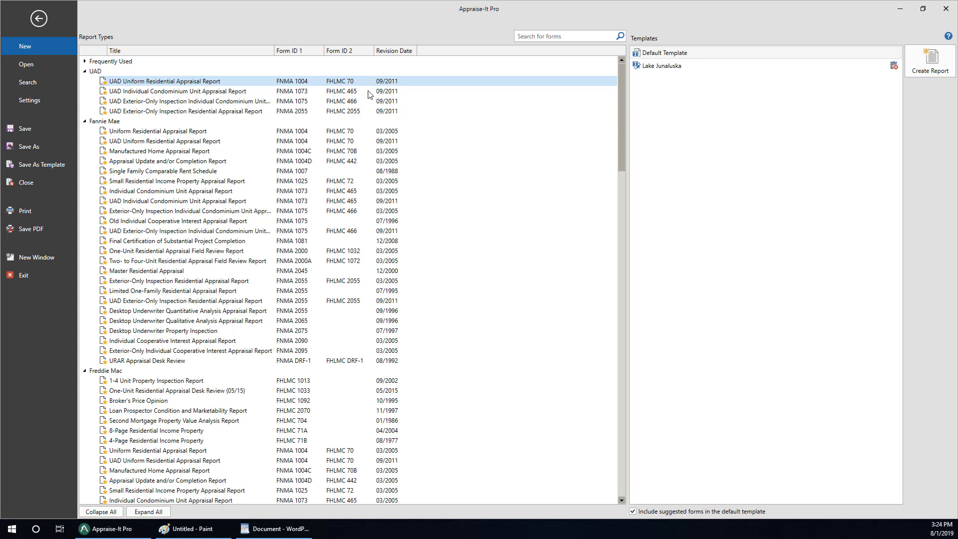
# Go back from the report types screen to the UAD Uniform Residential Appraisal Report form.
pyautogui.click(43, 21)
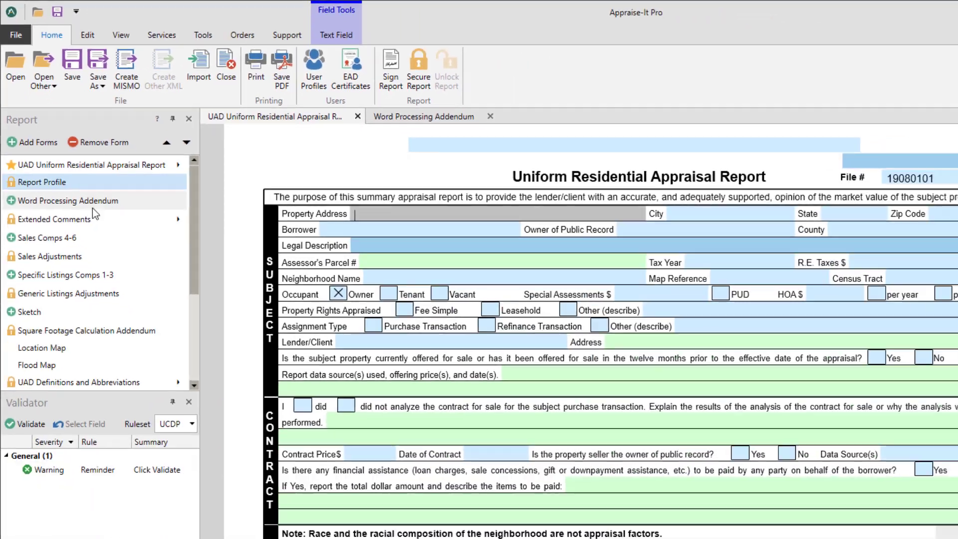
# Bring the blank Paint and WordPad windows forward, then minimize WordPad.
pyautogui.click(223, 531)
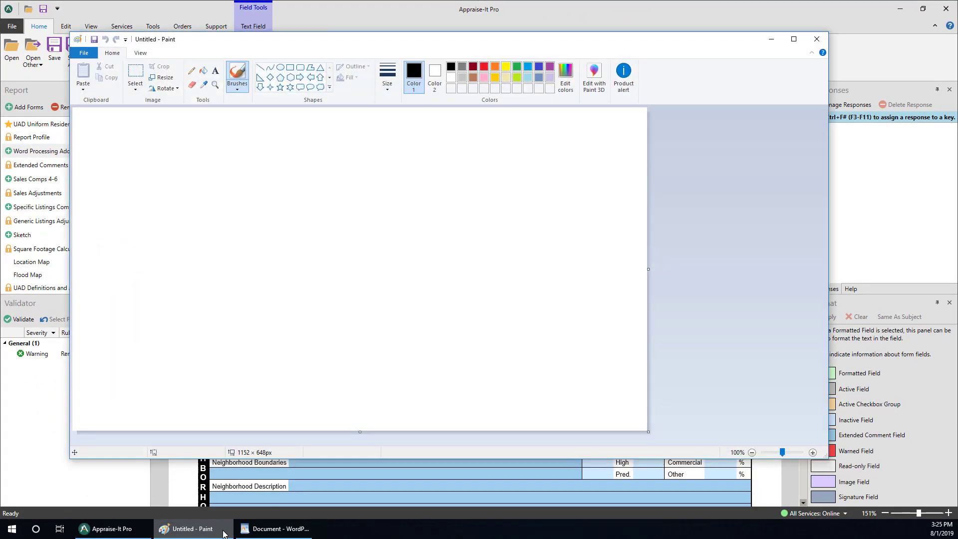
pyautogui.click(276, 531)
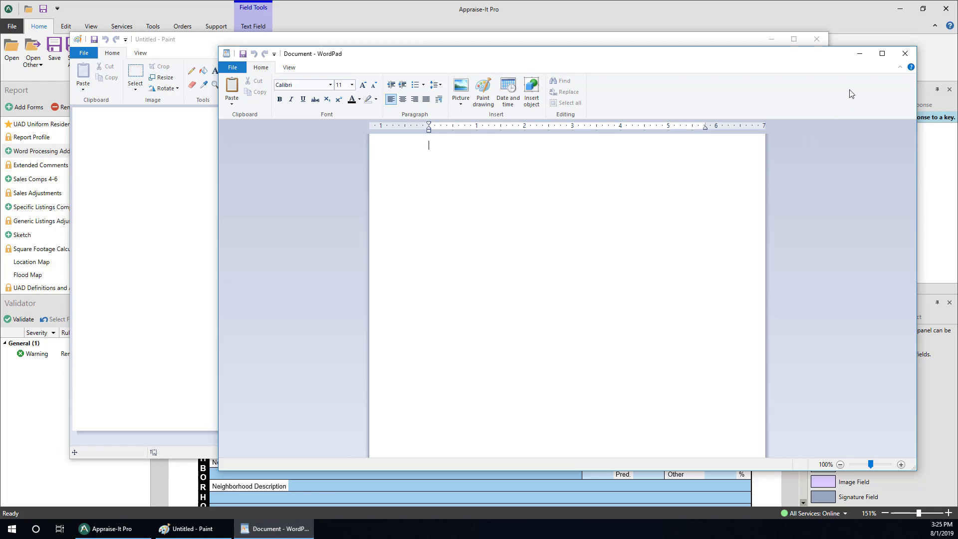
pyautogui.click(868, 55)
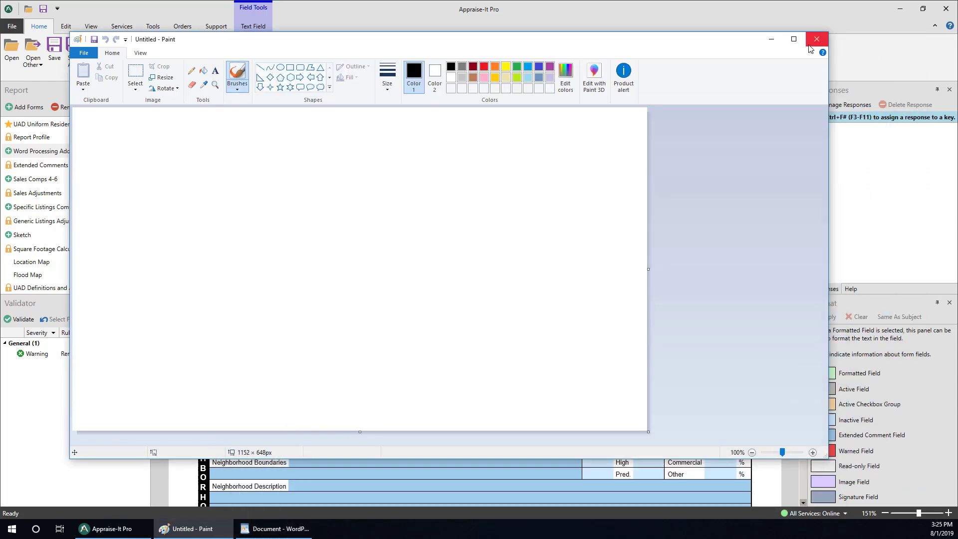
# Minimize Paint and browse the Edit, View, Services and Tools ribbon tabs.
pyautogui.click(773, 40)
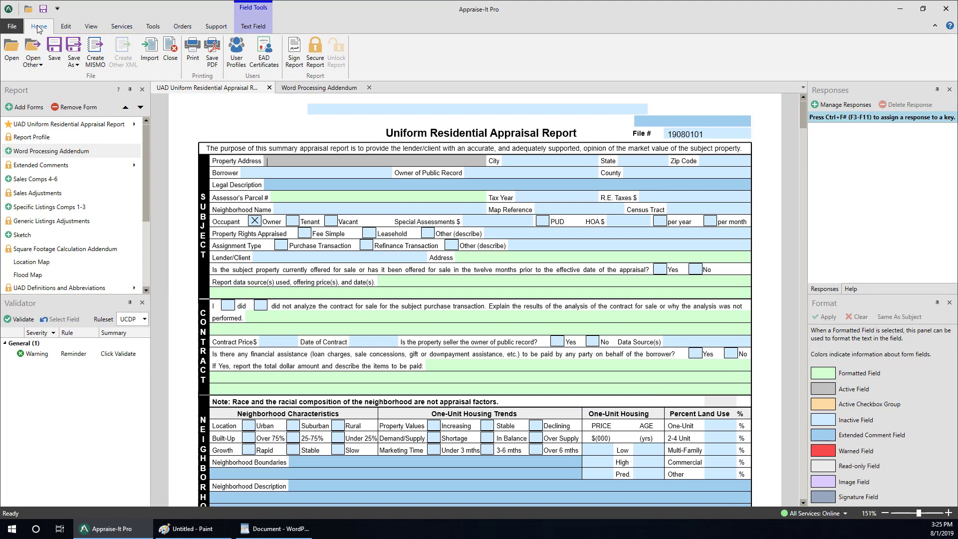
pyautogui.click(68, 28)
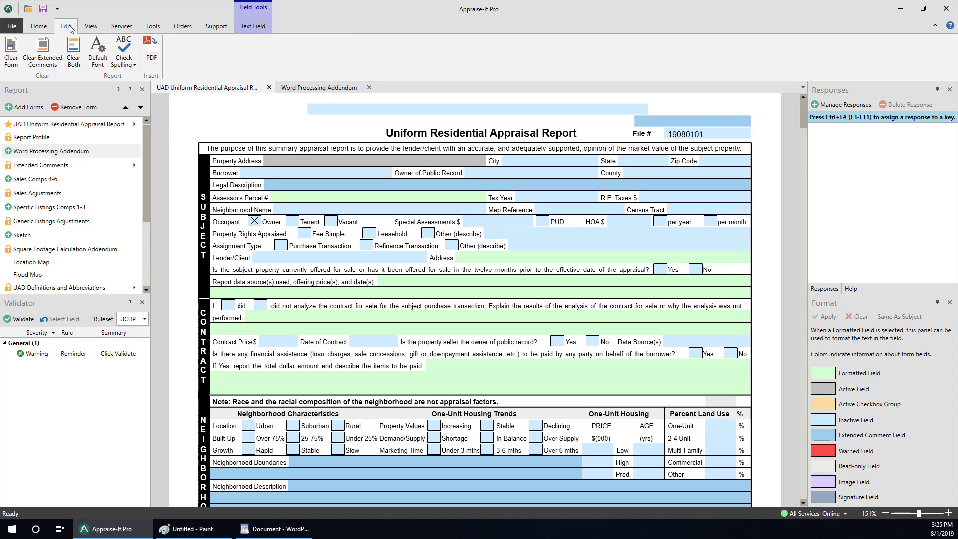
pyautogui.click(90, 29)
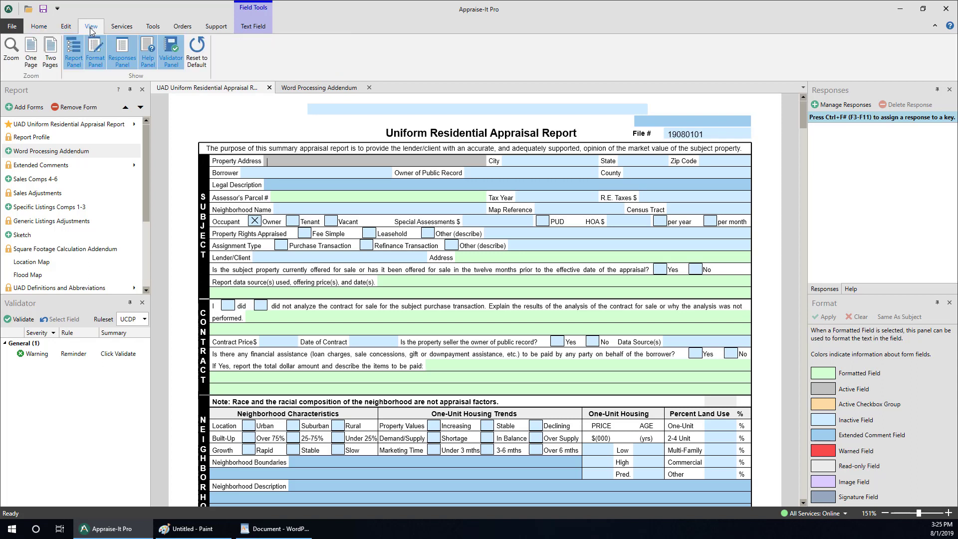
pyautogui.click(121, 29)
pyautogui.click(150, 32)
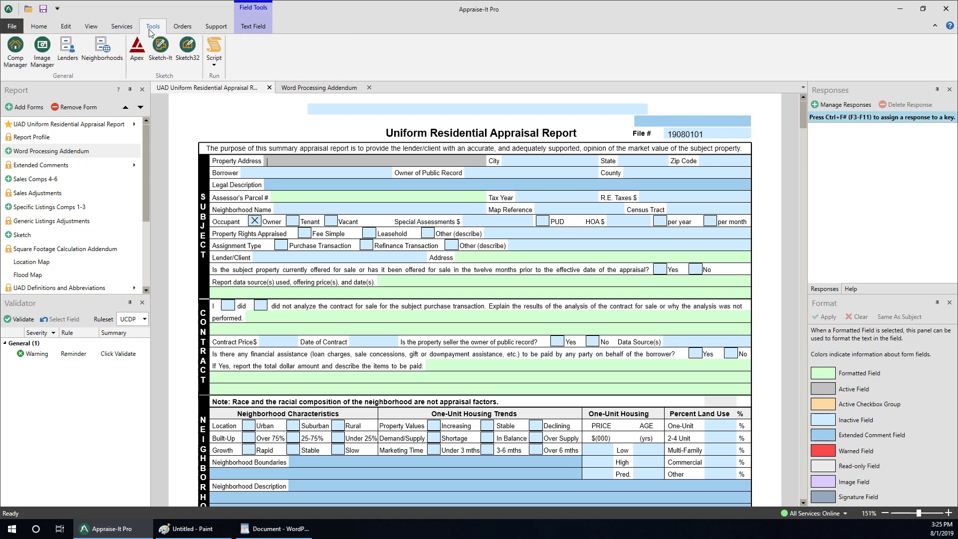
# Browse the Orders, Support and Text Field tabs, then go to the File commands.
pyautogui.click(179, 29)
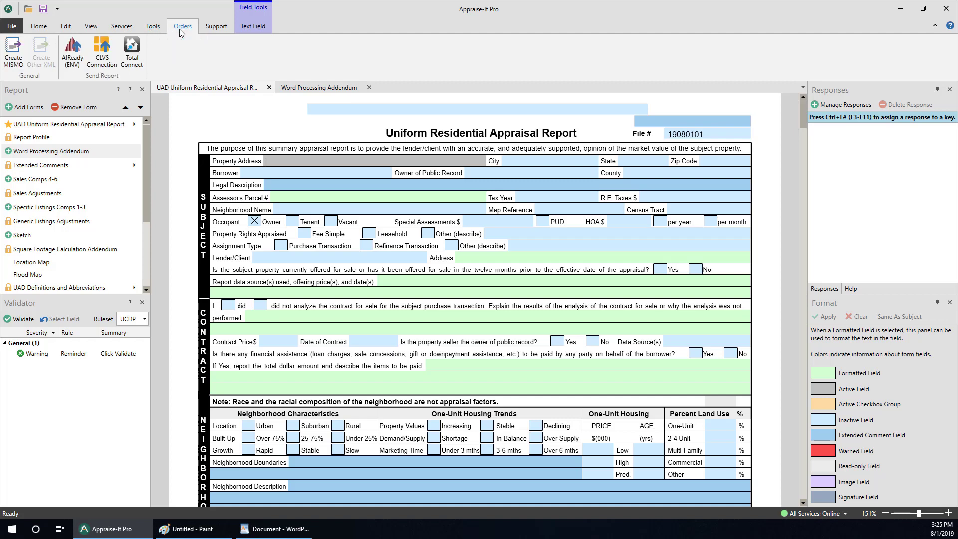
pyautogui.click(216, 30)
pyautogui.click(254, 30)
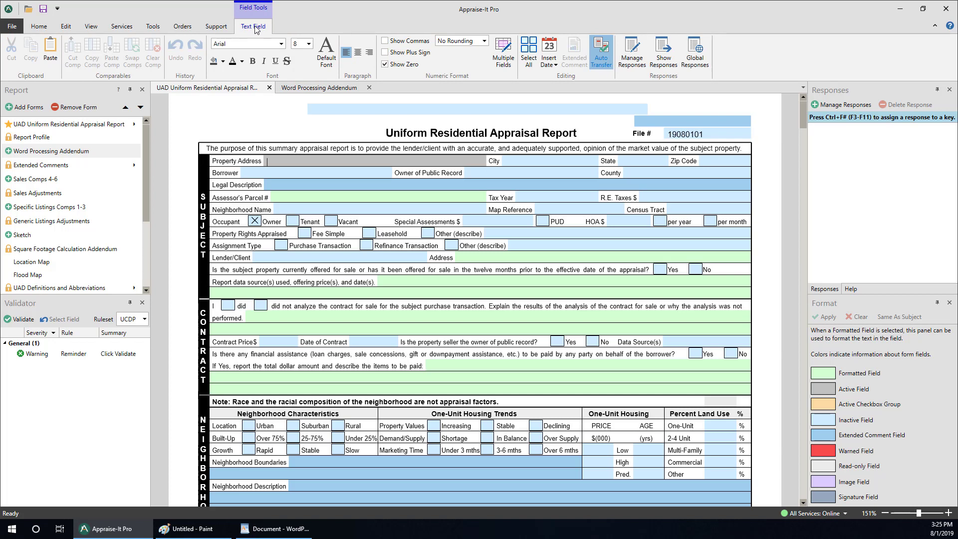
pyautogui.click(40, 26)
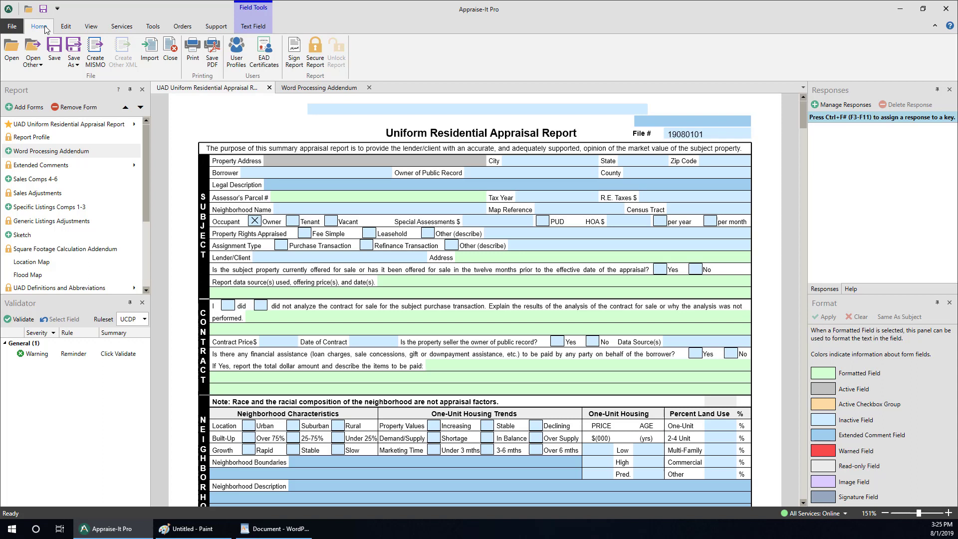
# Open the new report types list, then close it back to the appraisal form.
pyautogui.click(15, 26)
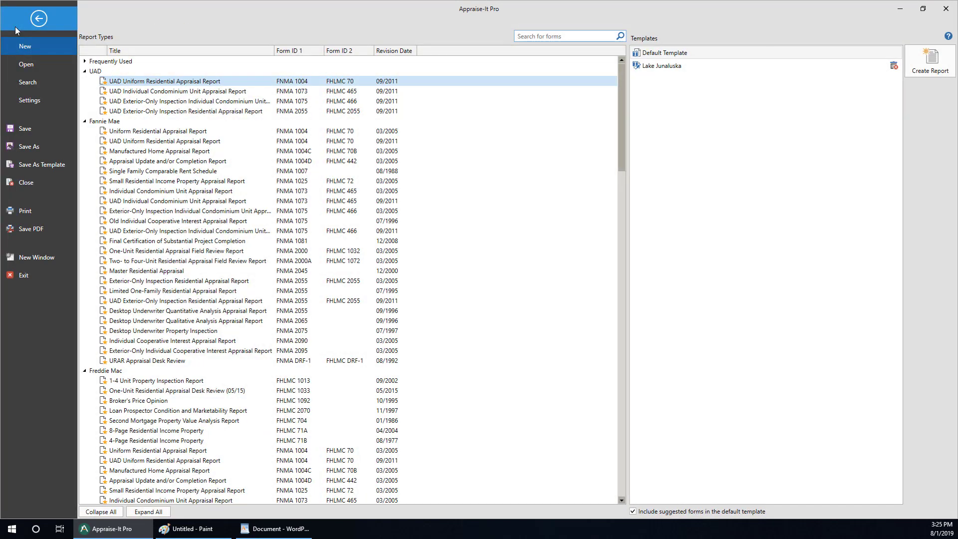
pyautogui.click(39, 20)
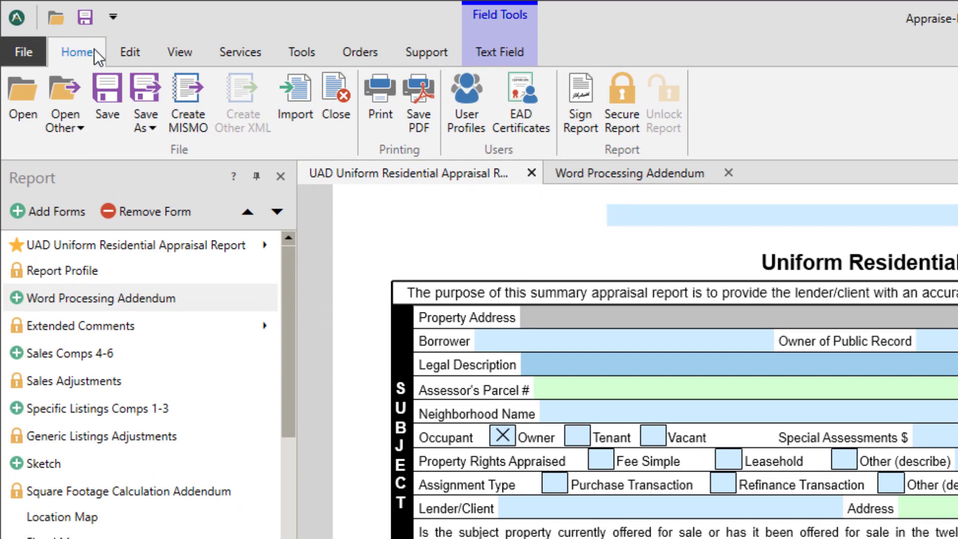
pyautogui.click(149, 119)
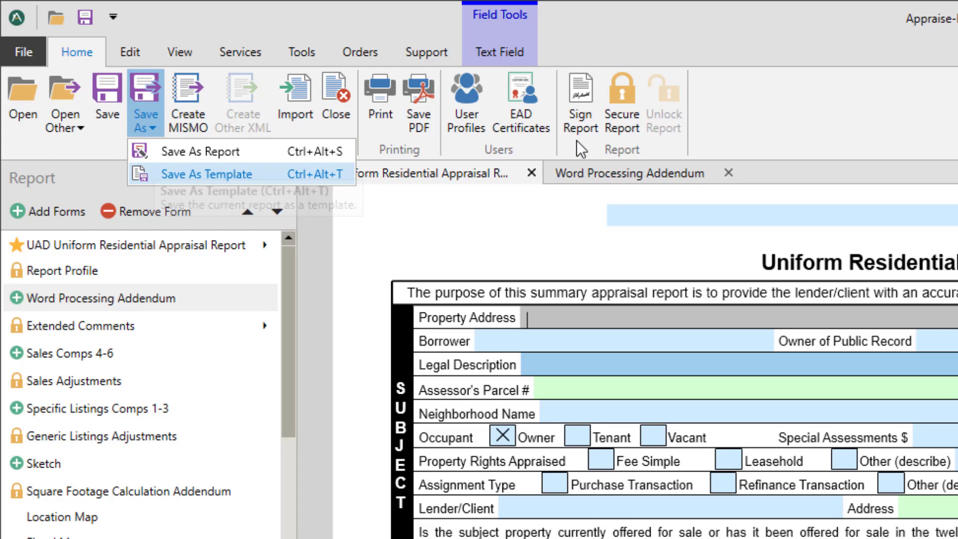
pyautogui.click(769, 115)
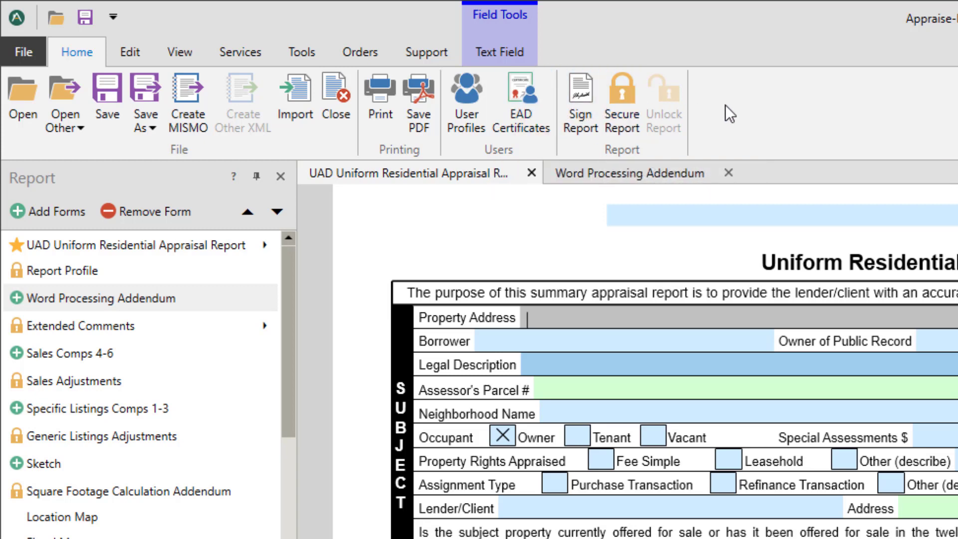
pyautogui.press('alt')
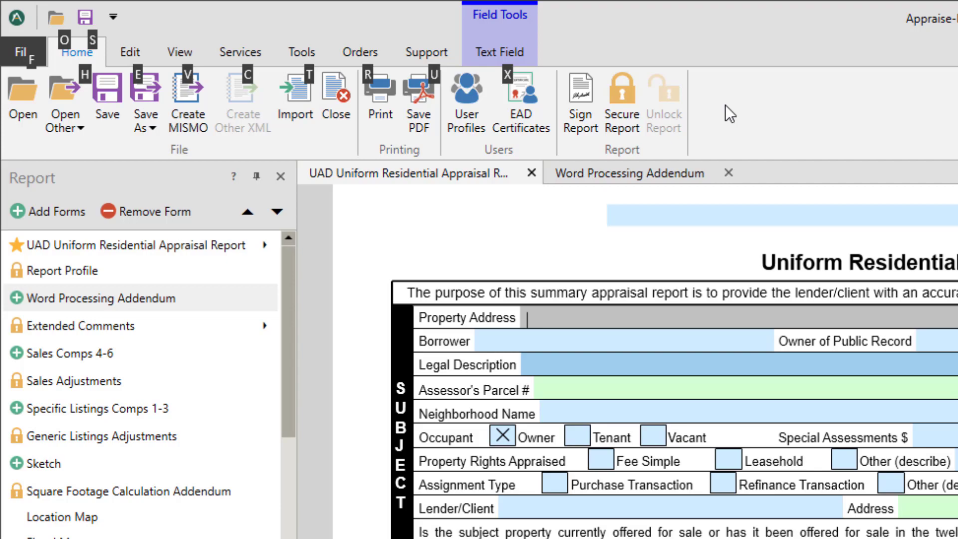
pyautogui.press('alt')
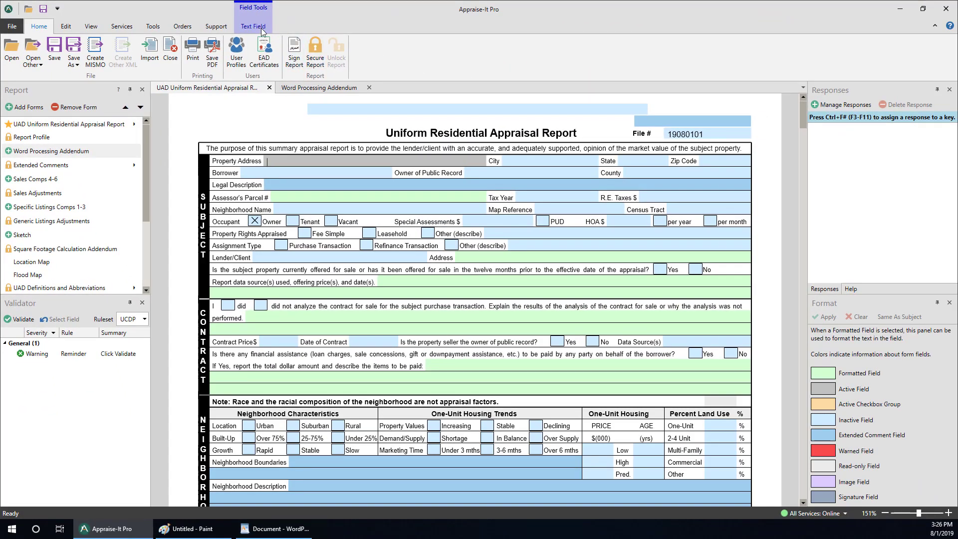
# With Text Field commands showing, change the Occupant entry from Owner to Vacant.
pyautogui.click(261, 29)
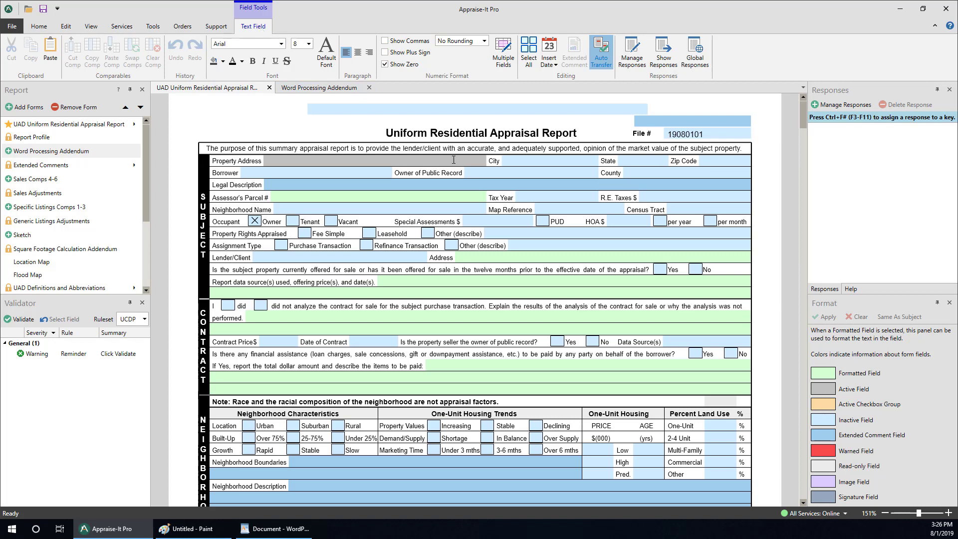
pyautogui.click(483, 175)
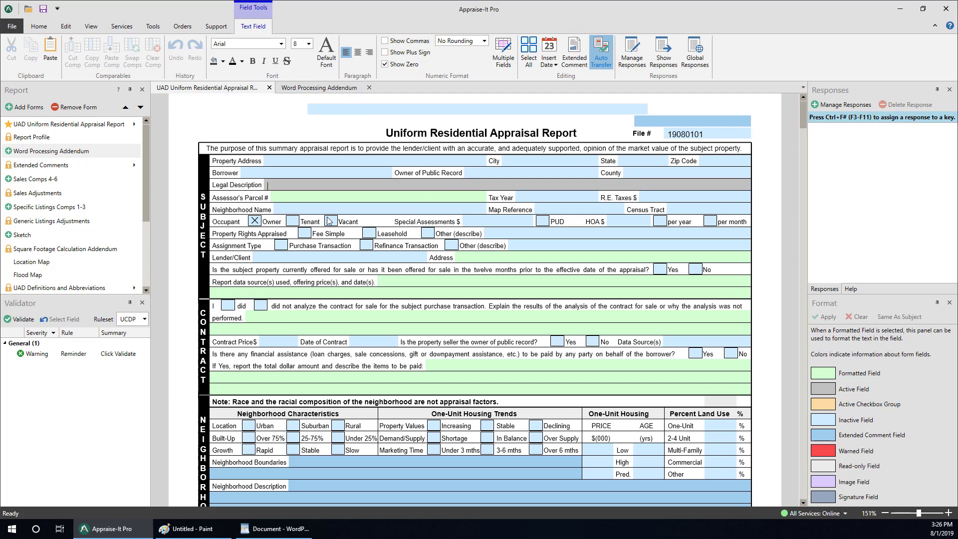
pyautogui.click(296, 223)
pyautogui.click(331, 221)
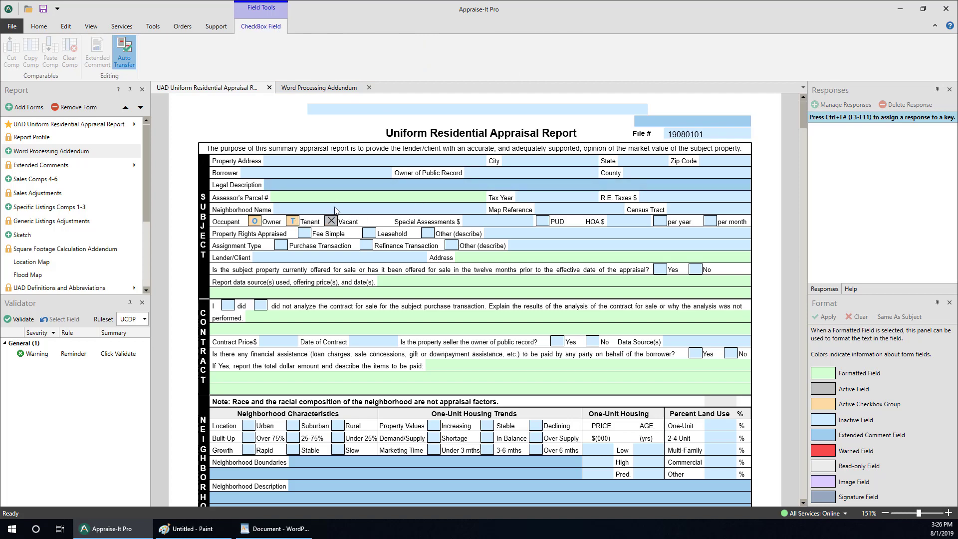
# View the Word Processing Addendum, then return to the form's Property Address field.
pyautogui.click(333, 90)
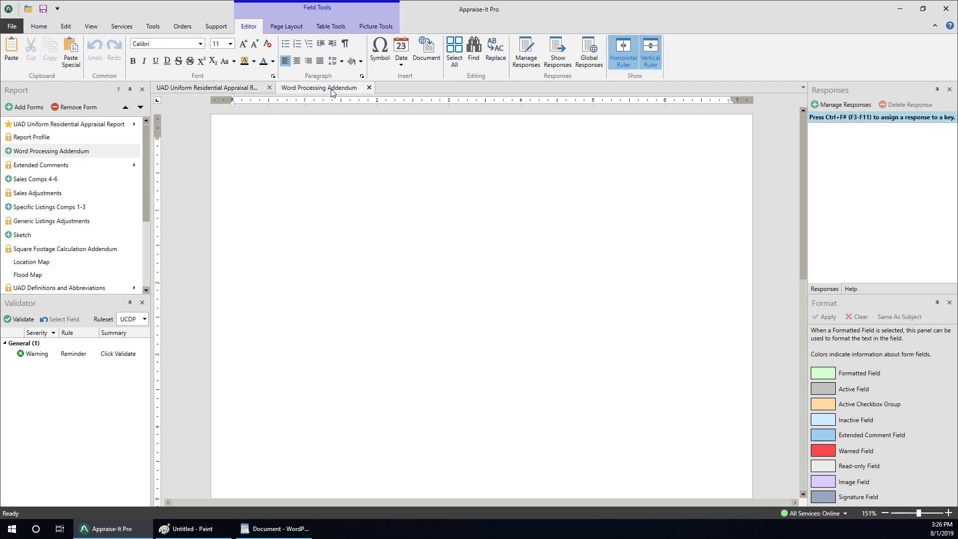
pyautogui.click(248, 90)
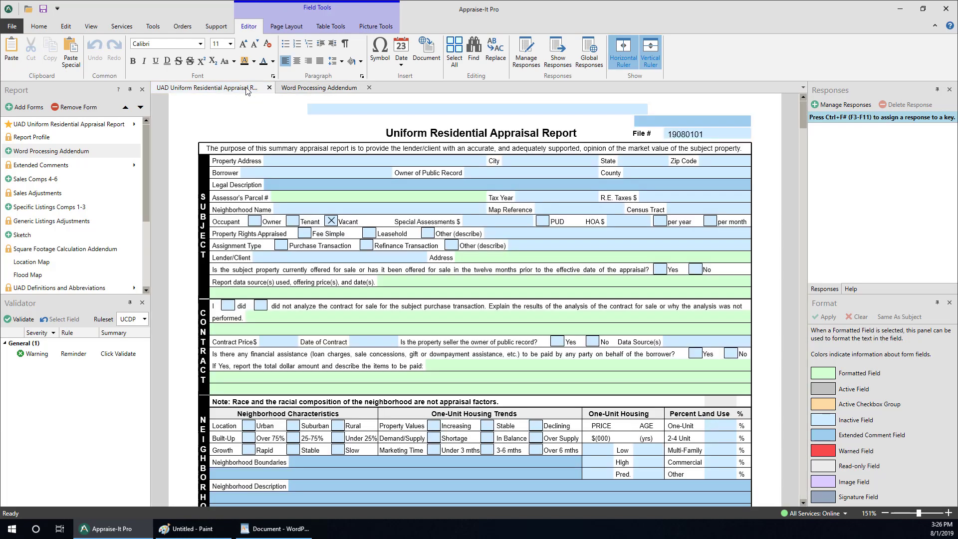
pyautogui.click(287, 161)
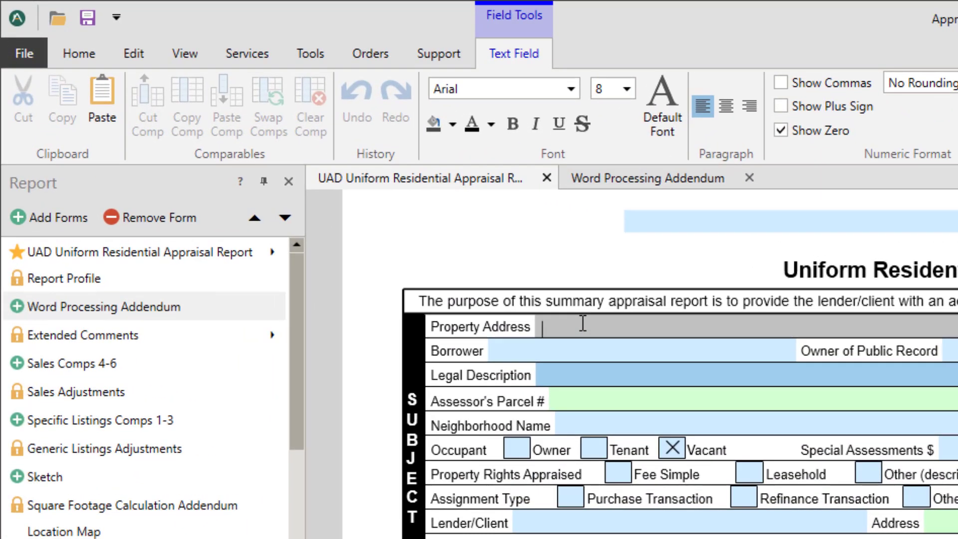
# Add the Print command to the Quick Access Toolbar and bring up its shortcut options.
pyautogui.click(87, 48)
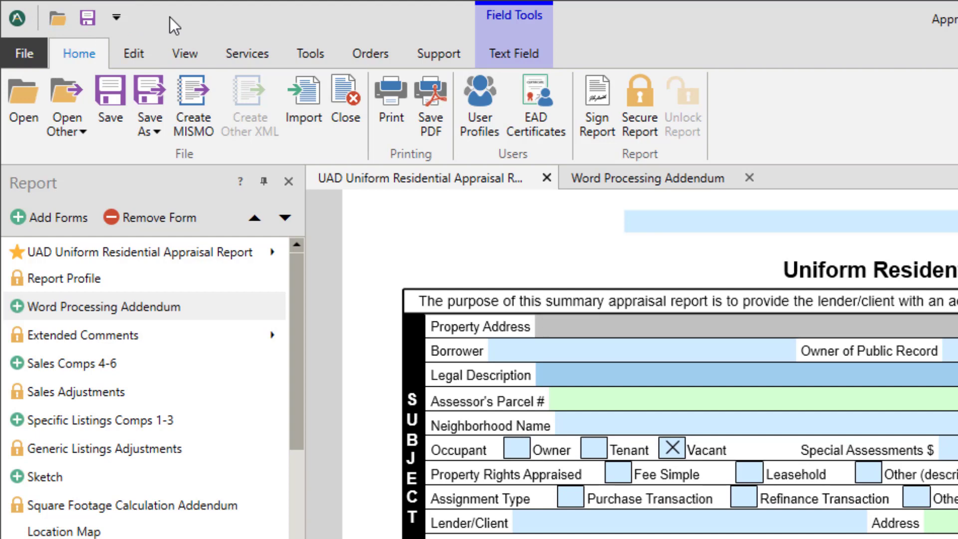
pyautogui.rightClick(389, 98)
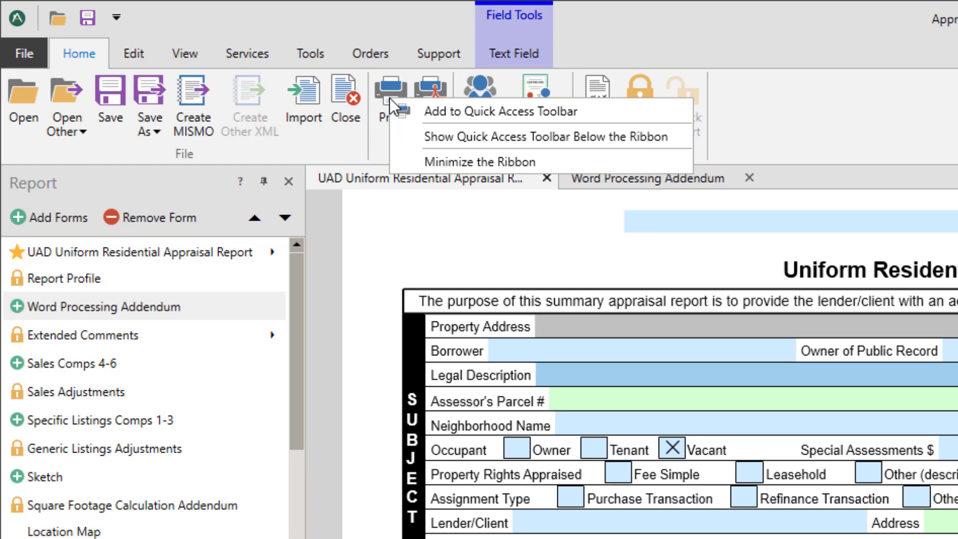
pyautogui.click(435, 110)
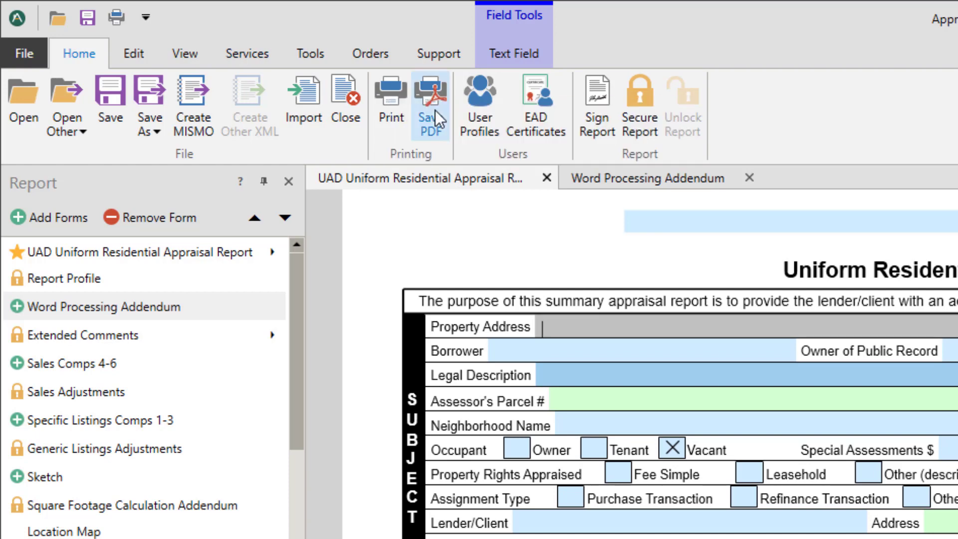
pyautogui.rightClick(115, 16)
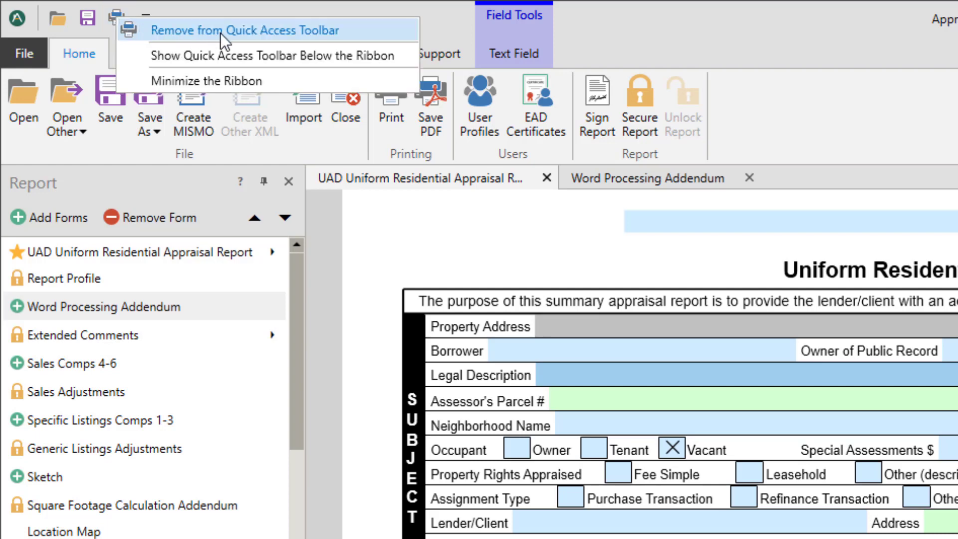
# Remove Print from the Quick Access Toolbar and show the toolbar below the ribbon.
pyautogui.click(248, 34)
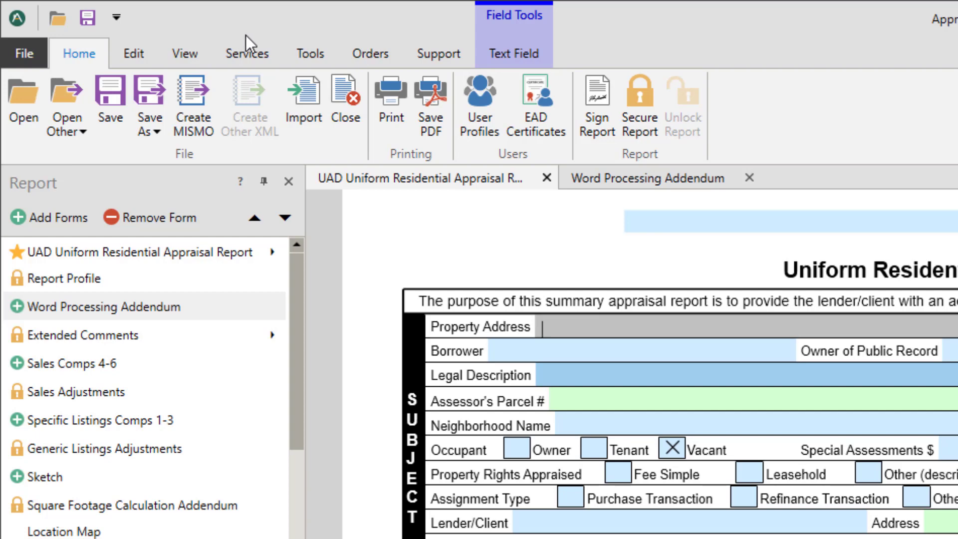
pyautogui.click(120, 24)
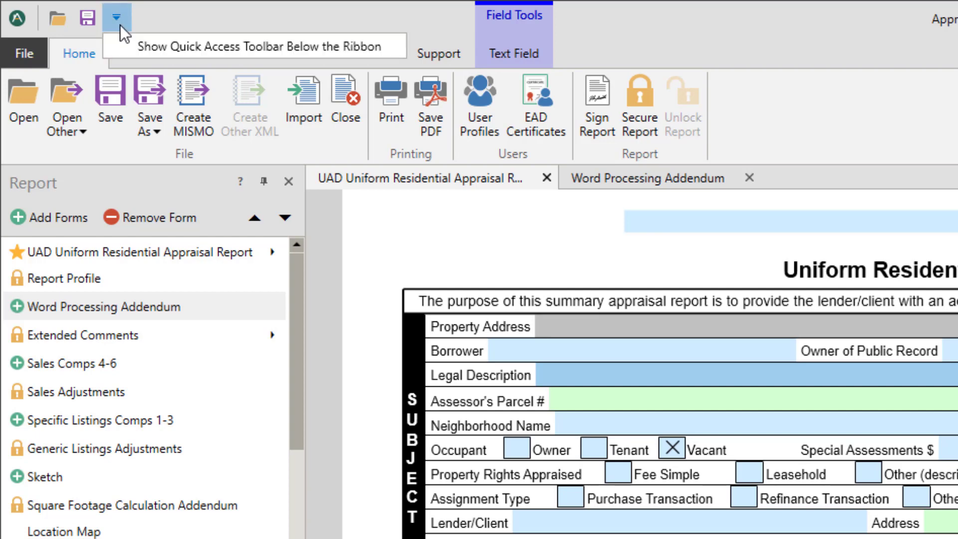
pyautogui.click(139, 46)
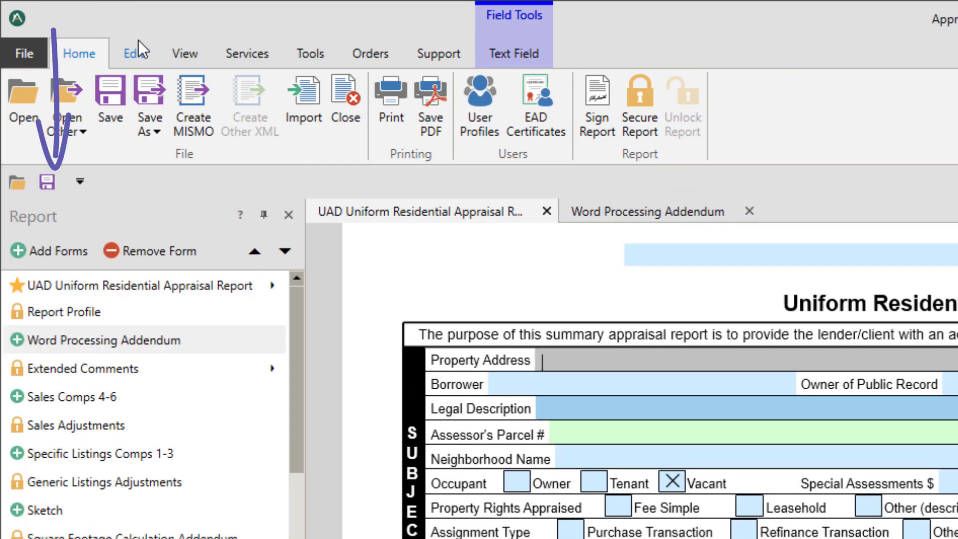